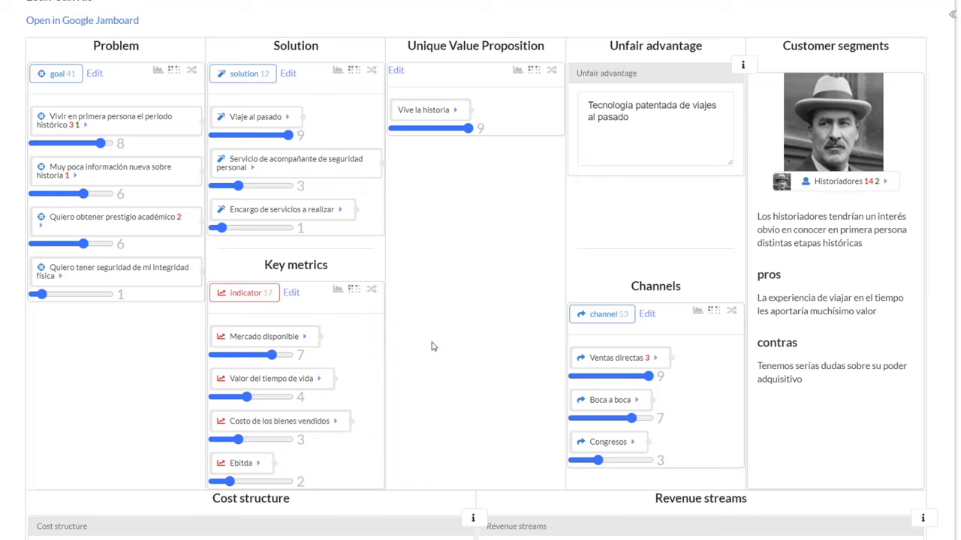
# Relate the LinkedIn (anuncios) channel to Historiadores in the Lean Canvas and set its weight to 5
pyautogui.click(646, 316)
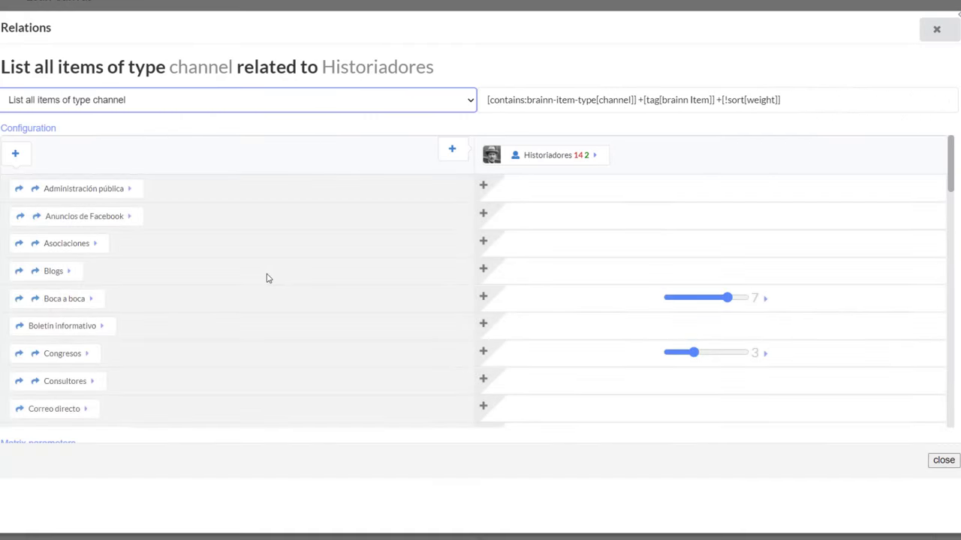
pyautogui.scroll(-3, 267, 276)
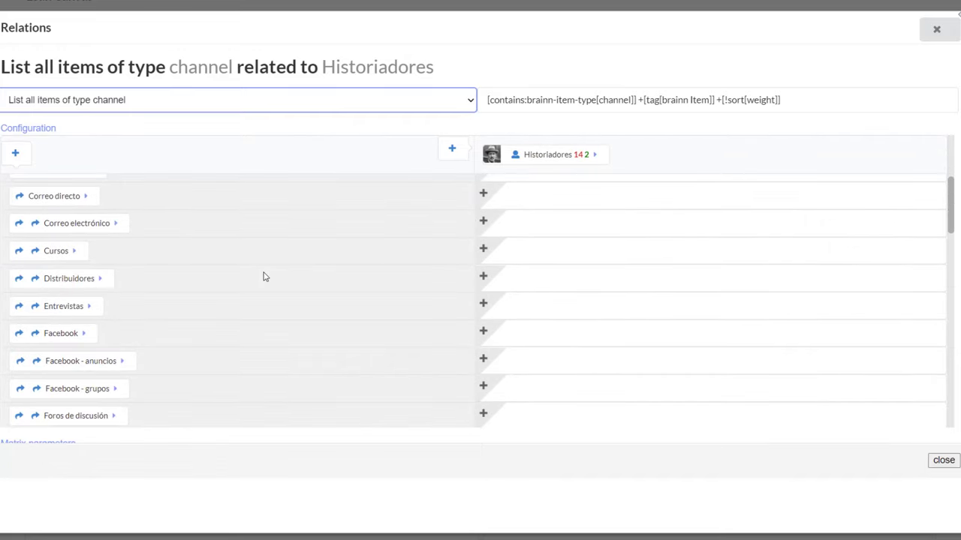
pyautogui.scroll(-3, 262, 276)
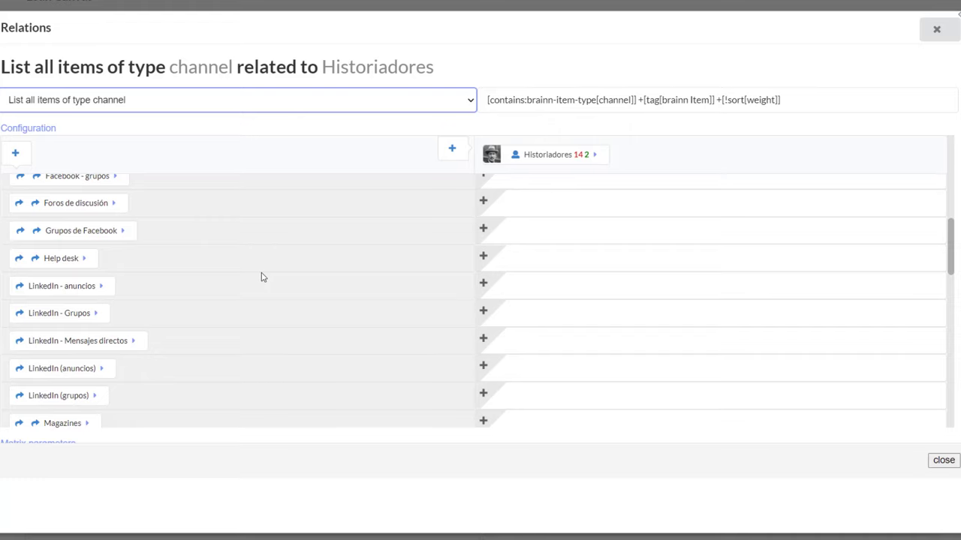
pyautogui.click(483, 366)
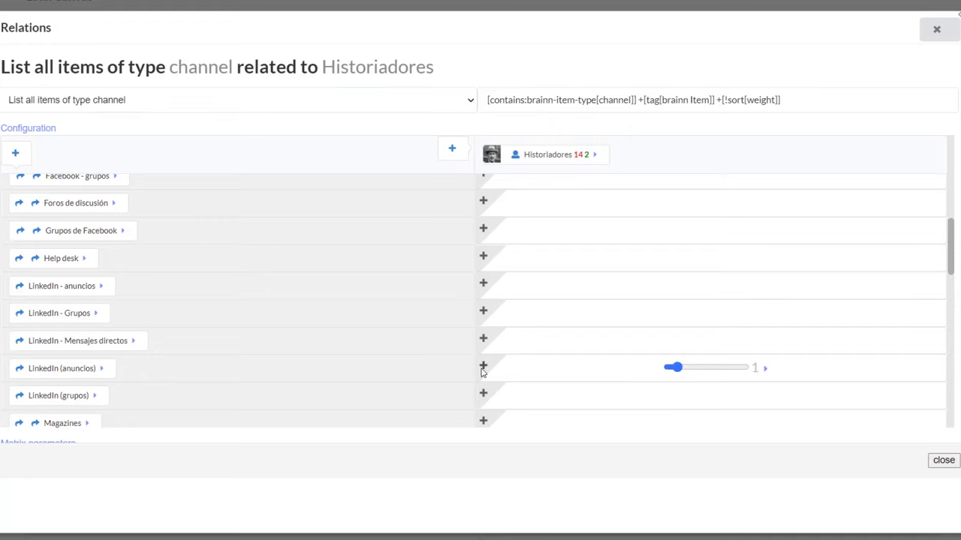
pyautogui.click(944, 461)
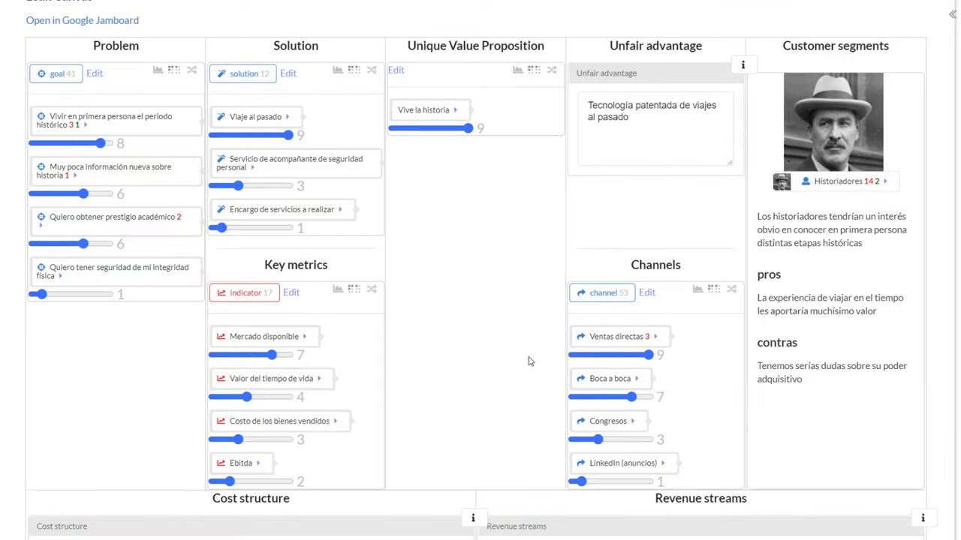
pyautogui.click(614, 481)
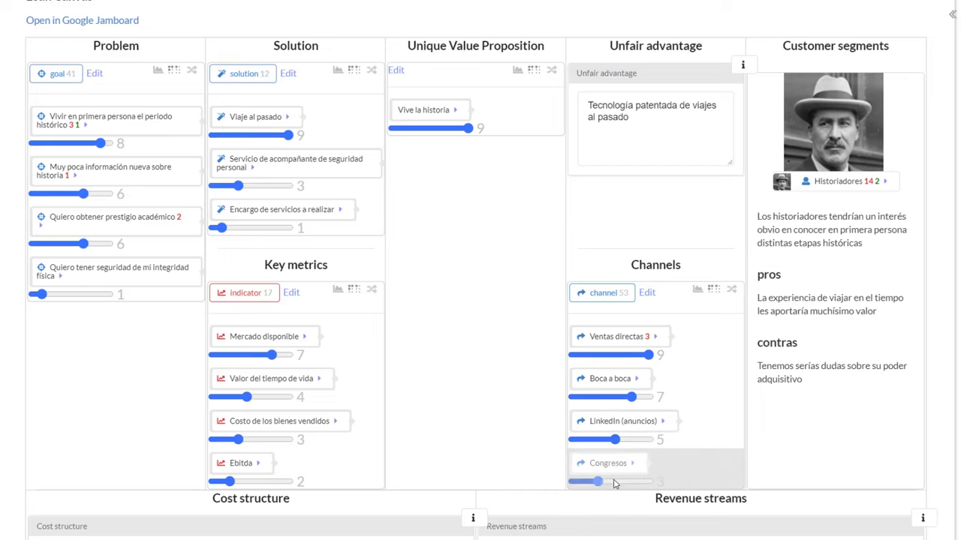
# Switch the tool for the Historiadores stakeholder to Value Proposition Canvas
pyautogui.scroll(3, 598, 482)
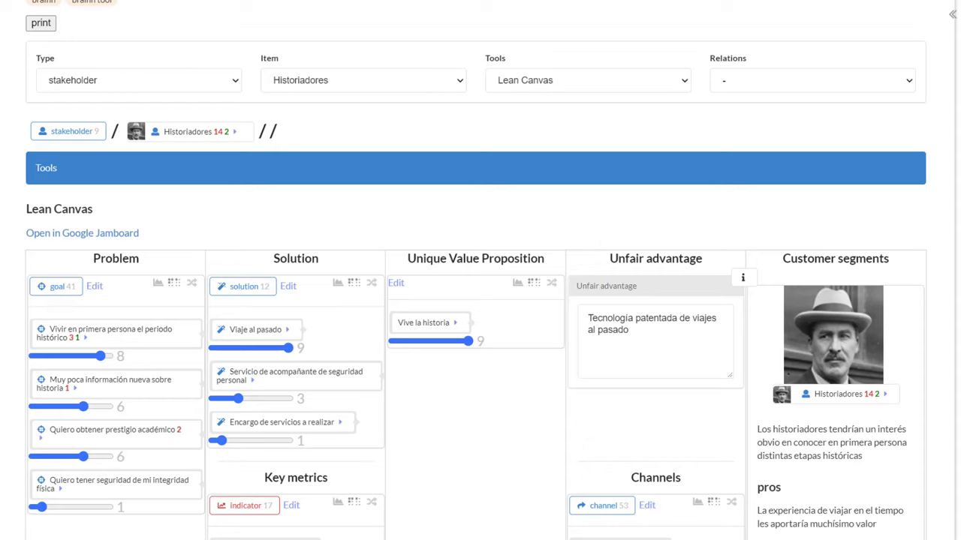
pyautogui.click(650, 90)
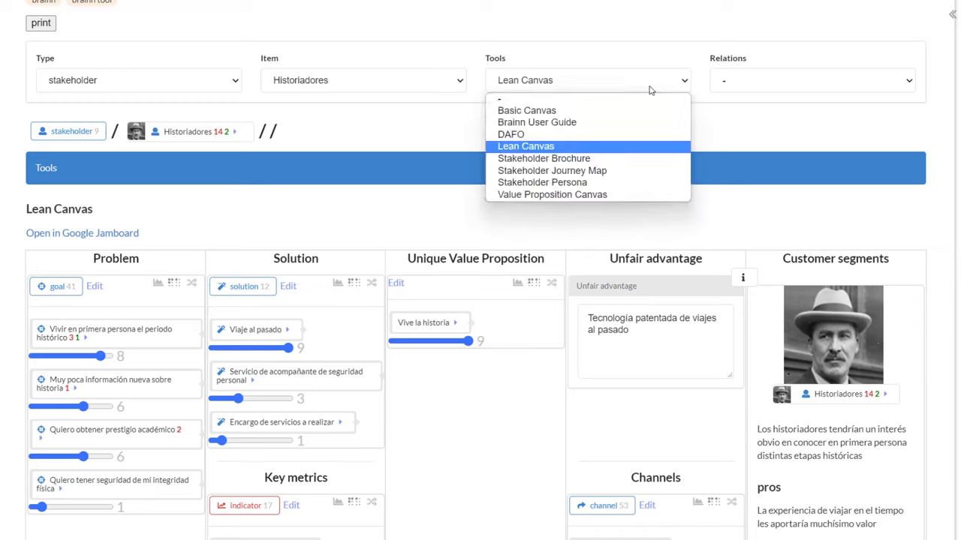
pyautogui.click(584, 197)
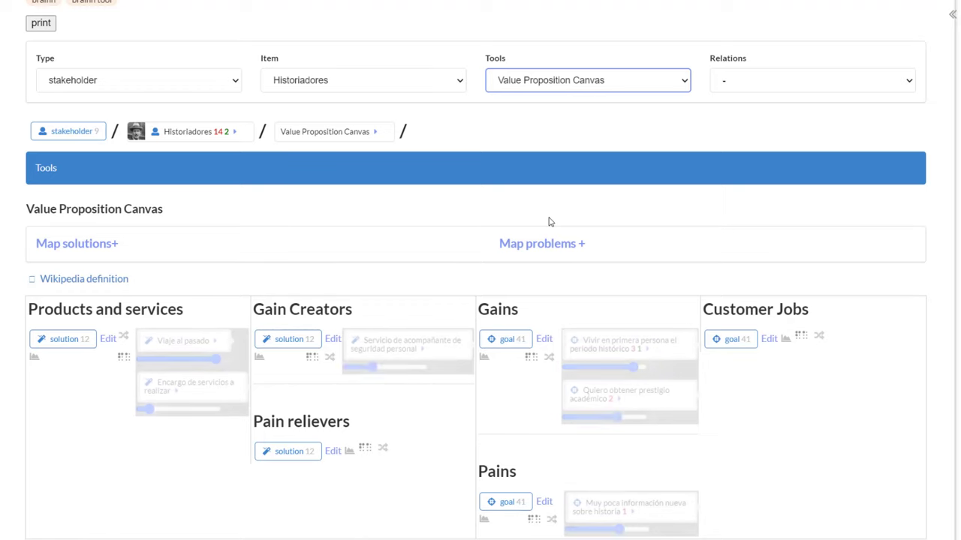
# Map the problem "Quiero tener seguridad de mi integridad física" as Value Proposition Canvas - Gains and collapse the problem mapping
pyautogui.scroll(-1, 547, 222)
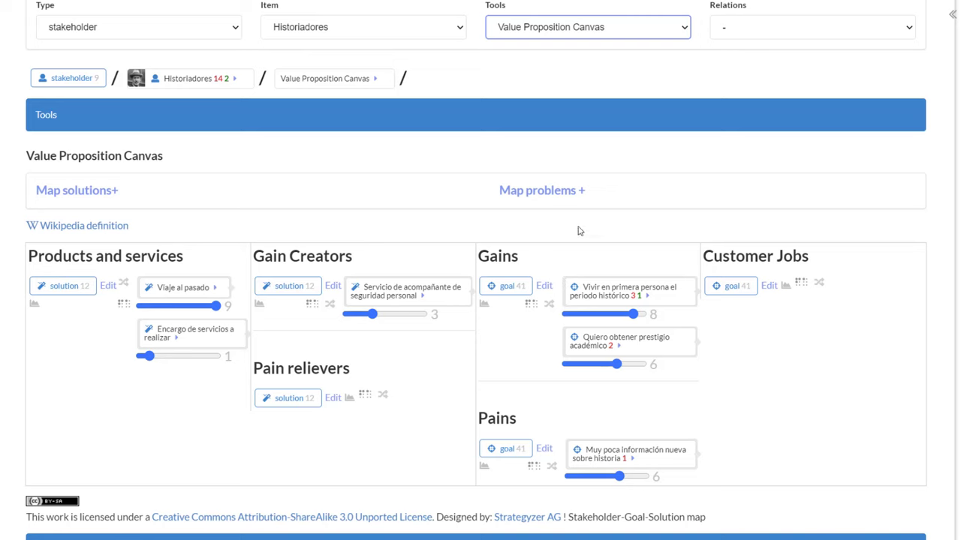
pyautogui.click(582, 192)
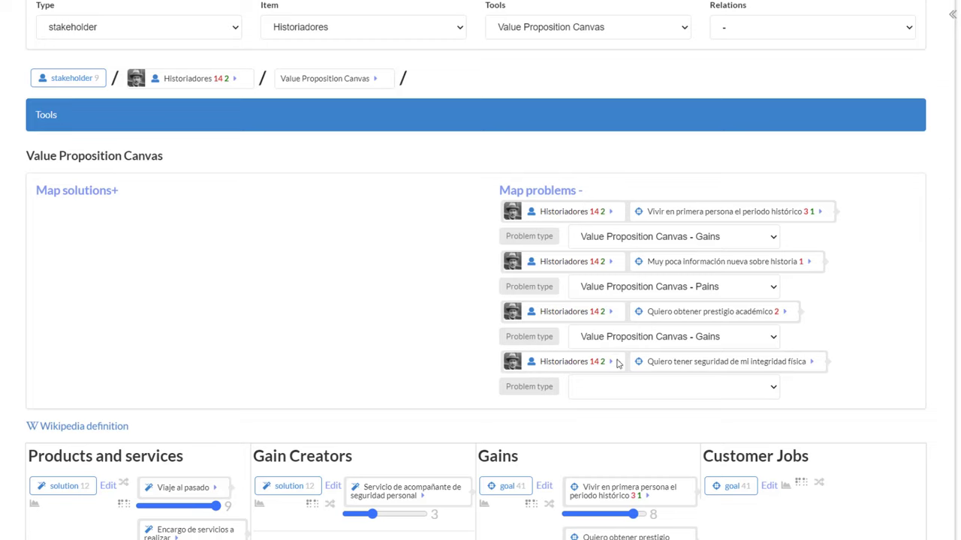
pyautogui.click(629, 396)
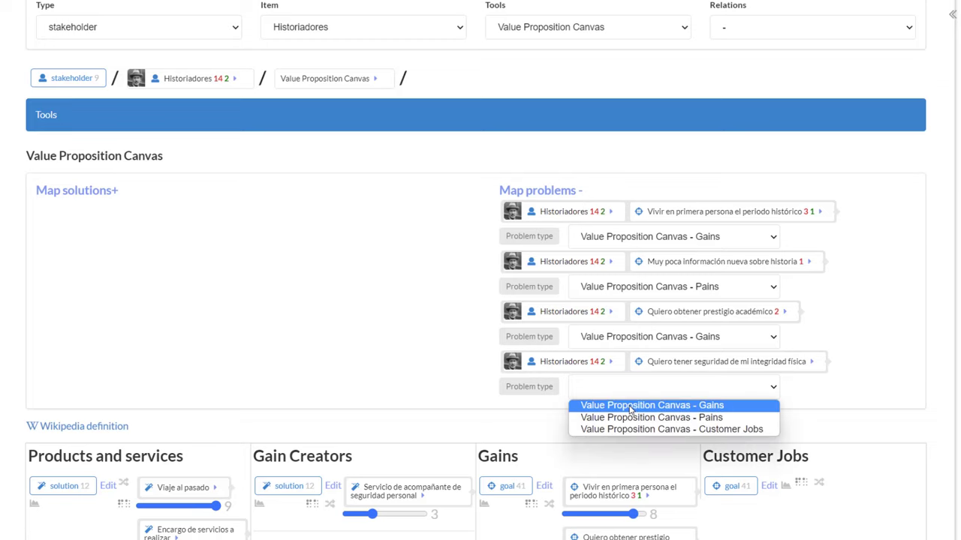
pyautogui.click(631, 406)
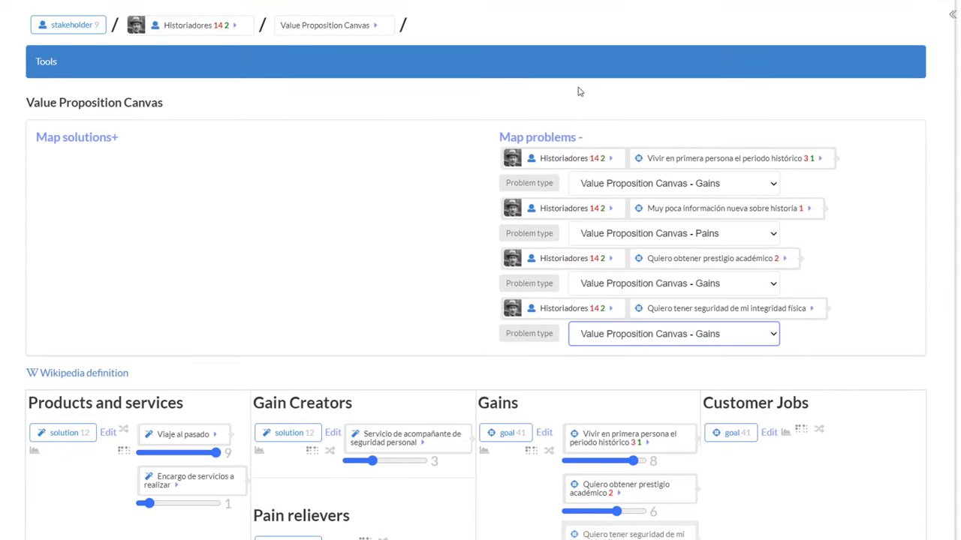
pyautogui.click(577, 137)
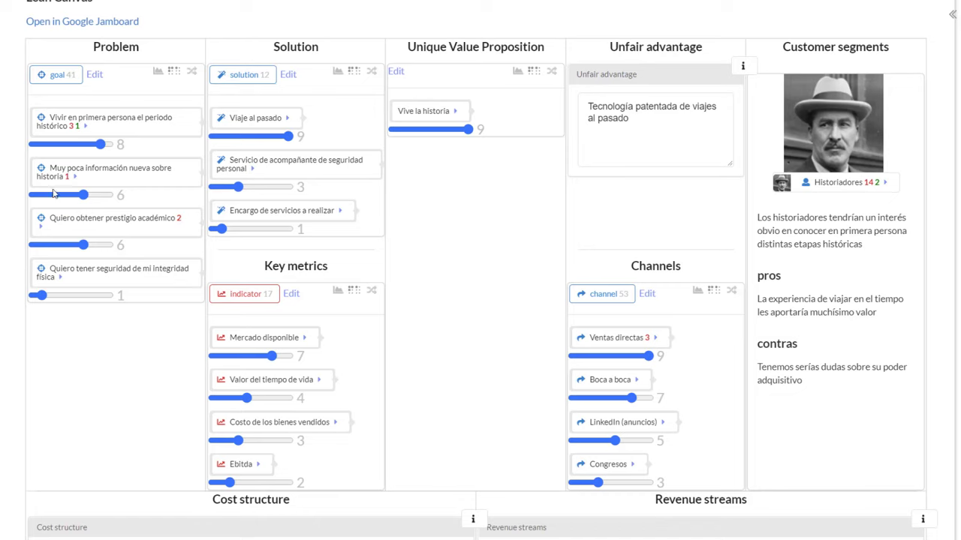
# View the network graph and the flow diagram of the Lean Canvas problems related to Historiadores, closing each one
pyautogui.click(158, 73)
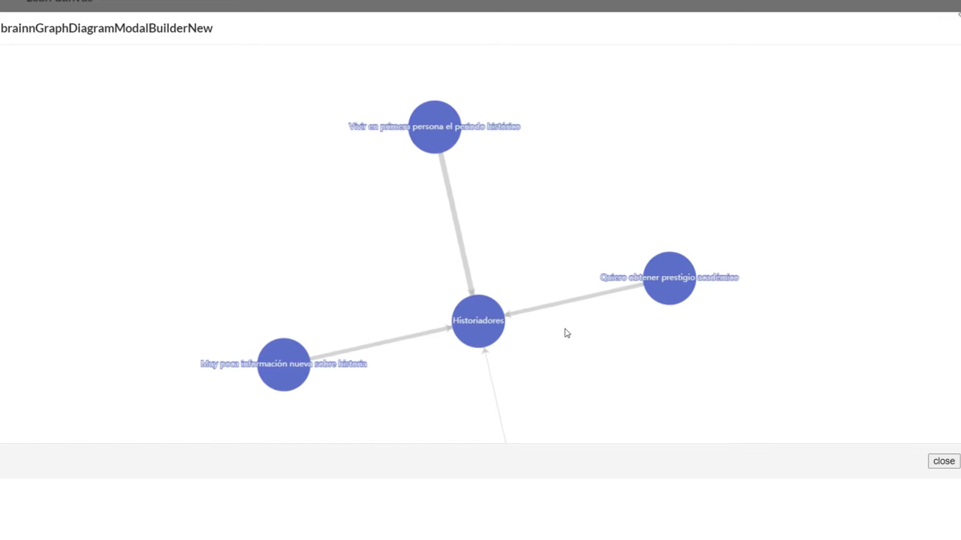
pyautogui.click(940, 464)
pyautogui.click(188, 75)
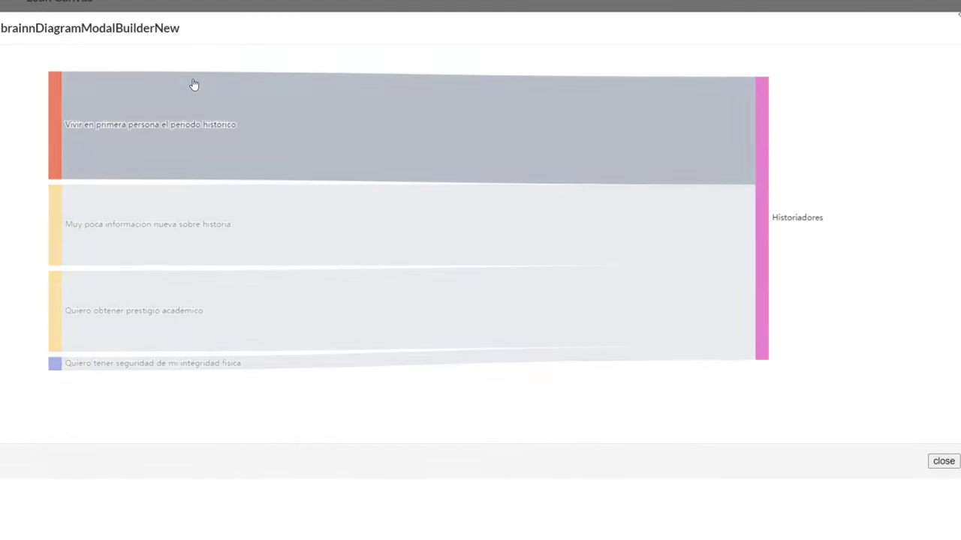
pyautogui.press('Escape')
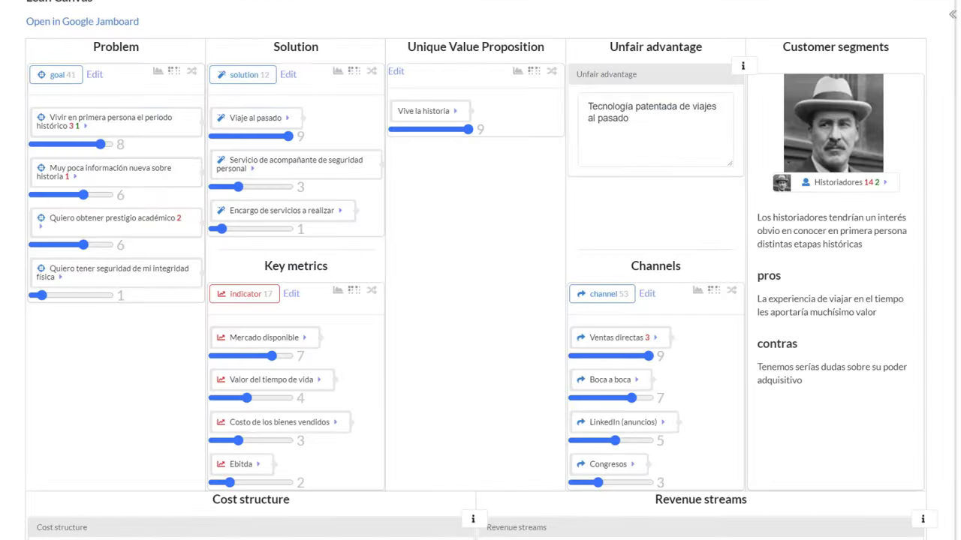
# Review the item details of the goal "Vivir en primera persona el periodo histórico" down to its Tools section and close them
pyautogui.click(87, 128)
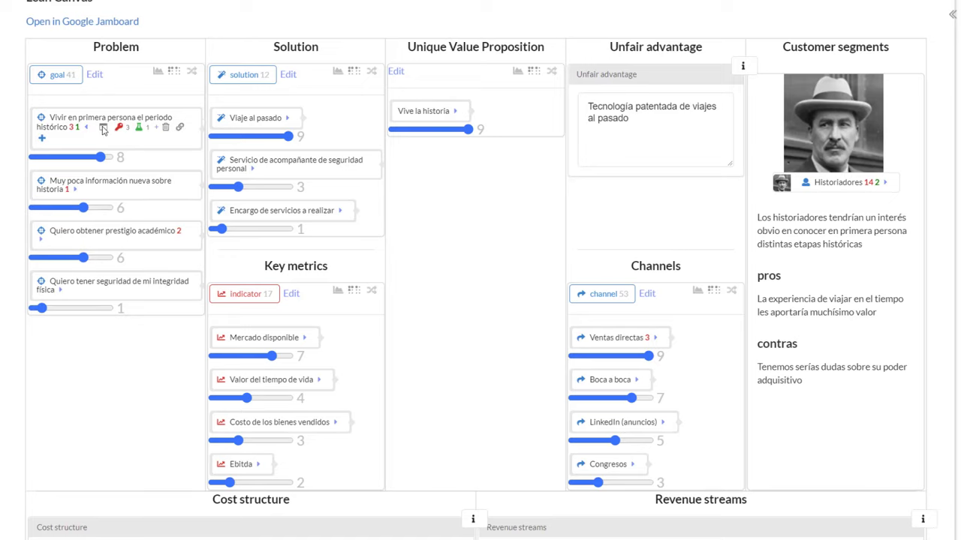
pyautogui.click(104, 128)
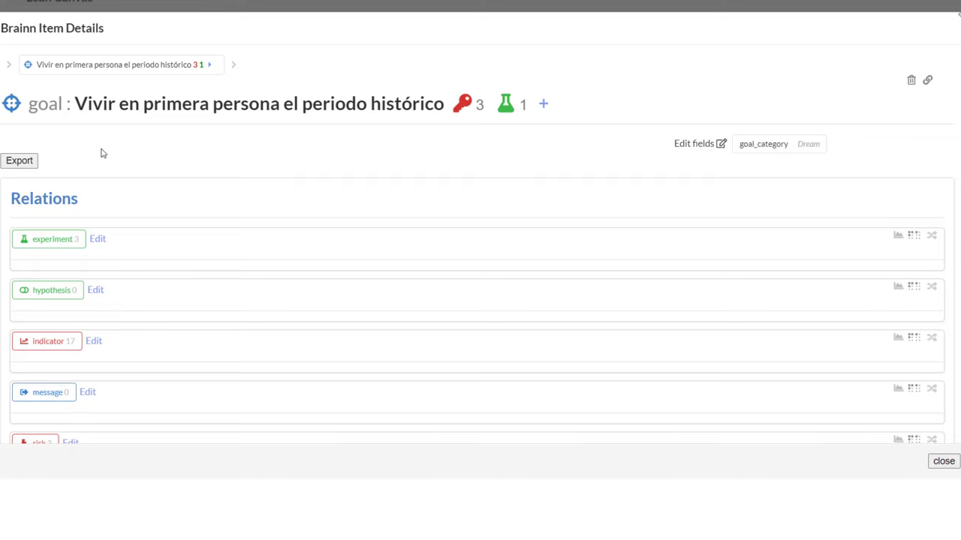
pyautogui.scroll(-4, 525, 315)
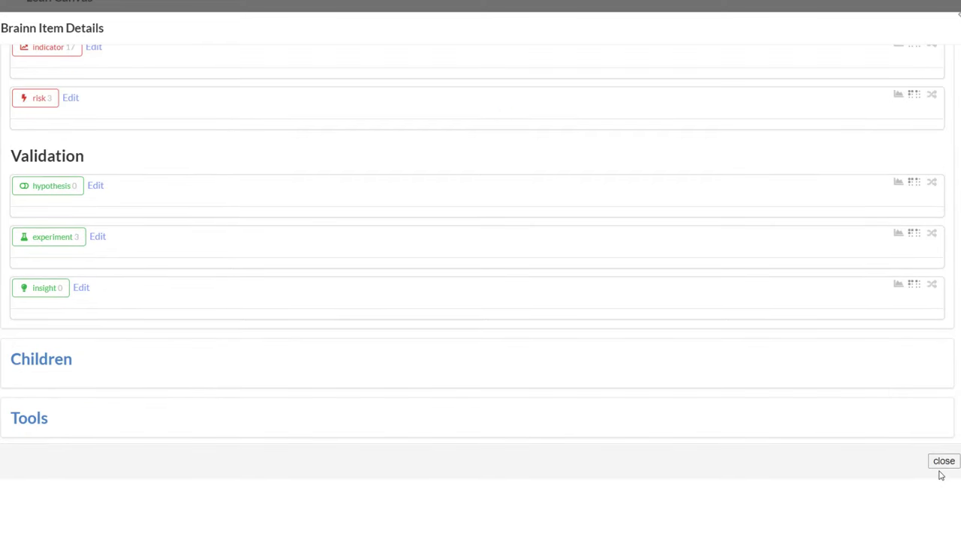
pyautogui.click(943, 462)
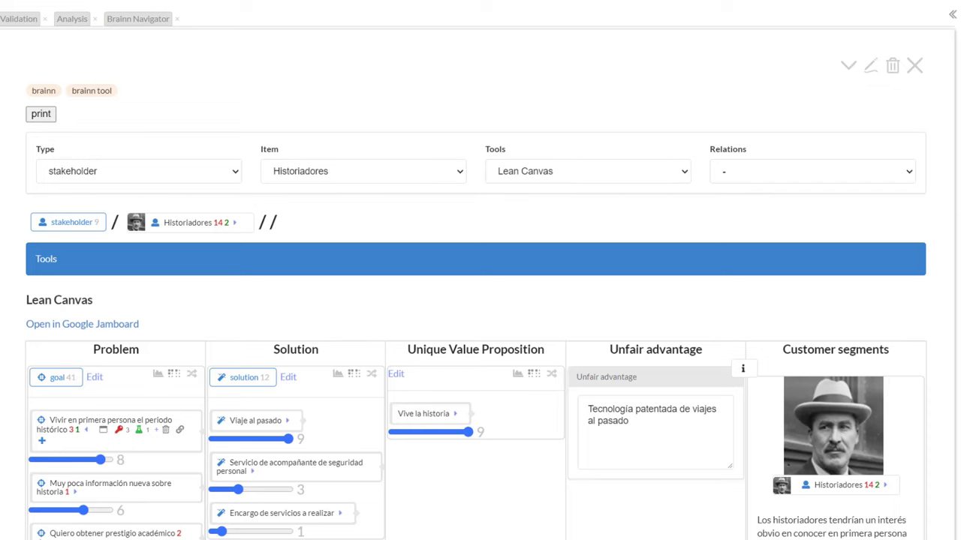
# Open the Analysis page and go to its stakeholder-goal section
pyautogui.click(72, 19)
pyautogui.scroll(-5, 67, 106)
pyautogui.scroll(-7, 64, 115)
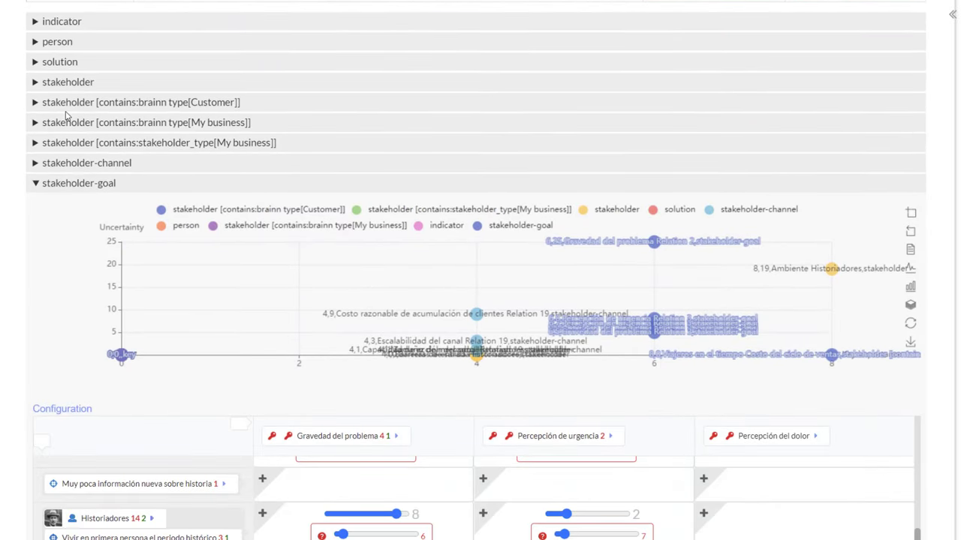
# Rate Gravedad del problema for Historiadores' goal "Vivir en primera persona el periodo histórico" with weight 8, uncertainty 54 and priority 78
pyautogui.scroll(-2, 65, 116)
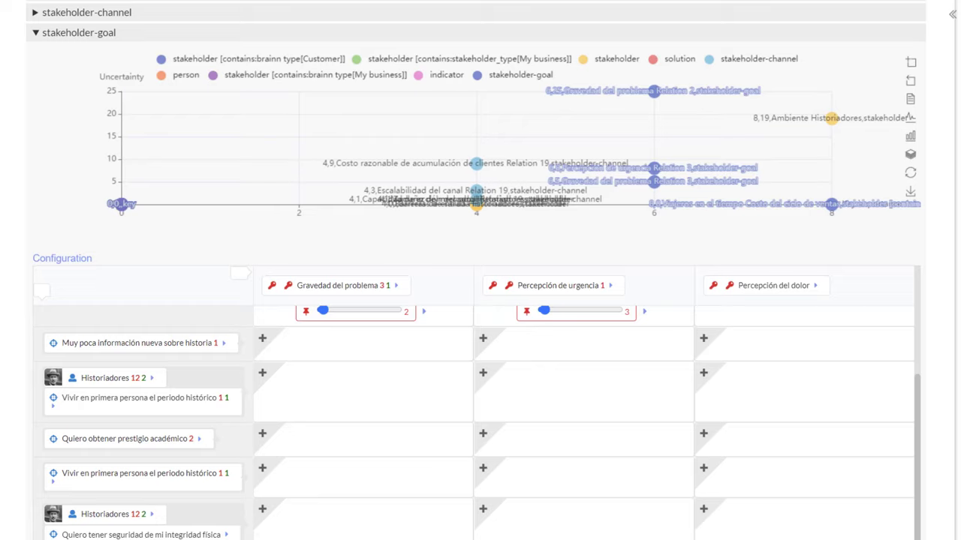
pyautogui.scroll(3, 290, 414)
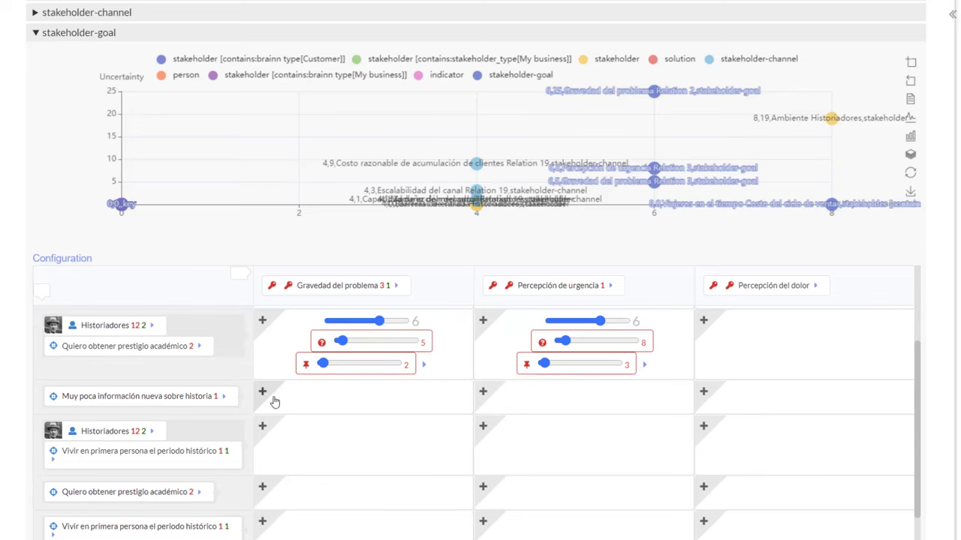
pyautogui.scroll(-1, 274, 399)
pyautogui.scroll(-1, 272, 403)
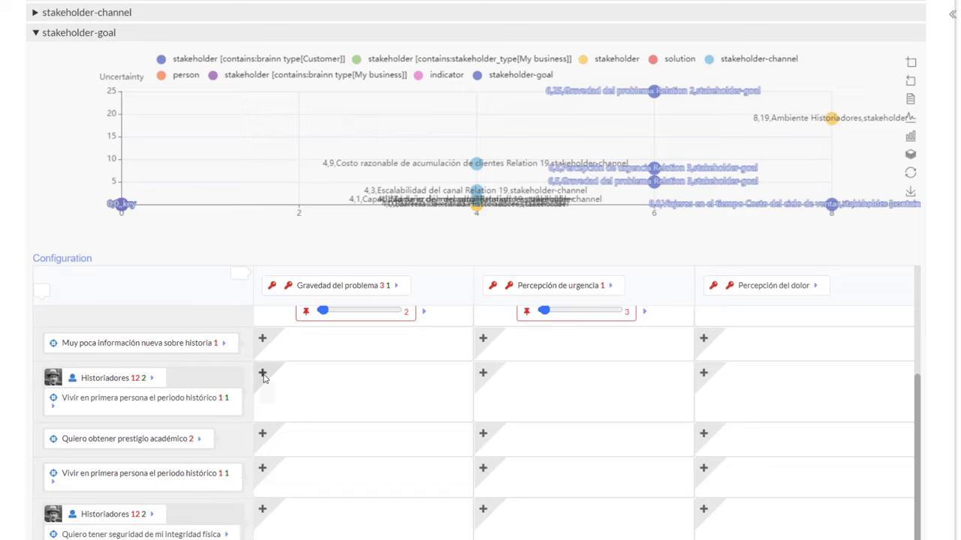
pyautogui.click(262, 375)
pyautogui.click(397, 376)
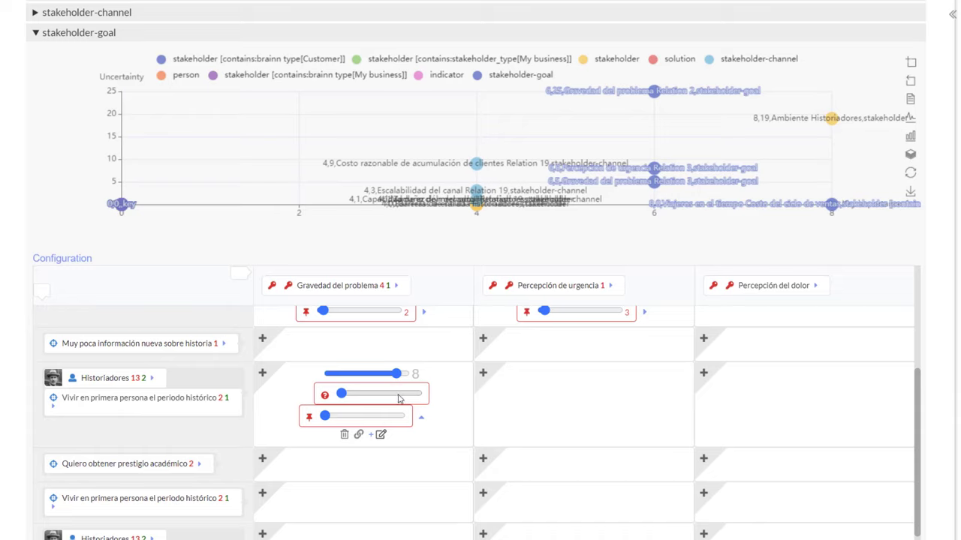
pyautogui.click(378, 396)
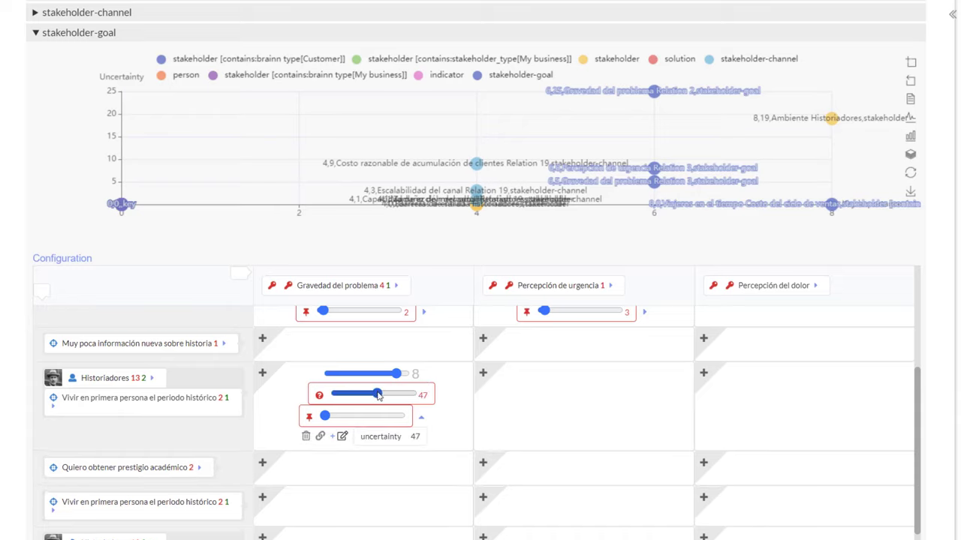
pyautogui.moveTo(378, 396); pyautogui.dragTo(383, 395)
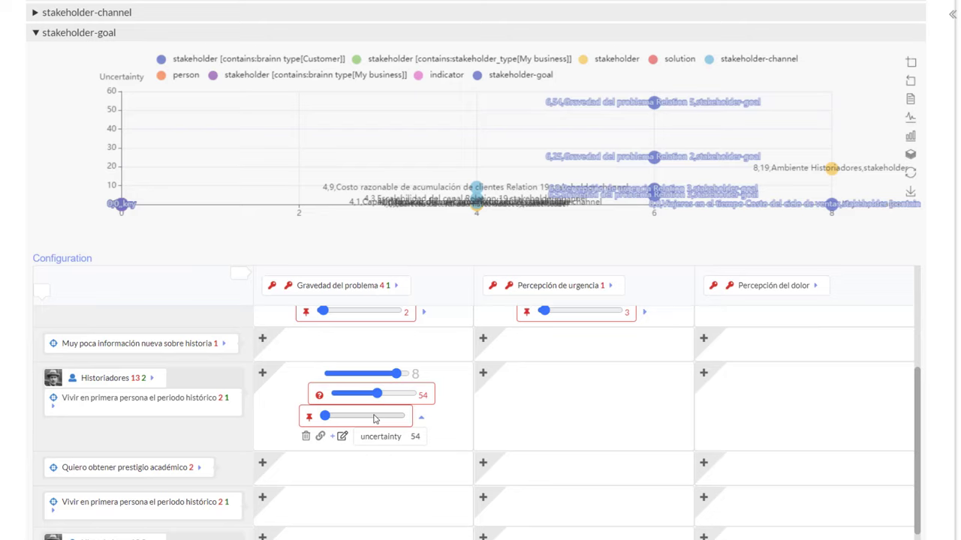
pyautogui.click(379, 417)
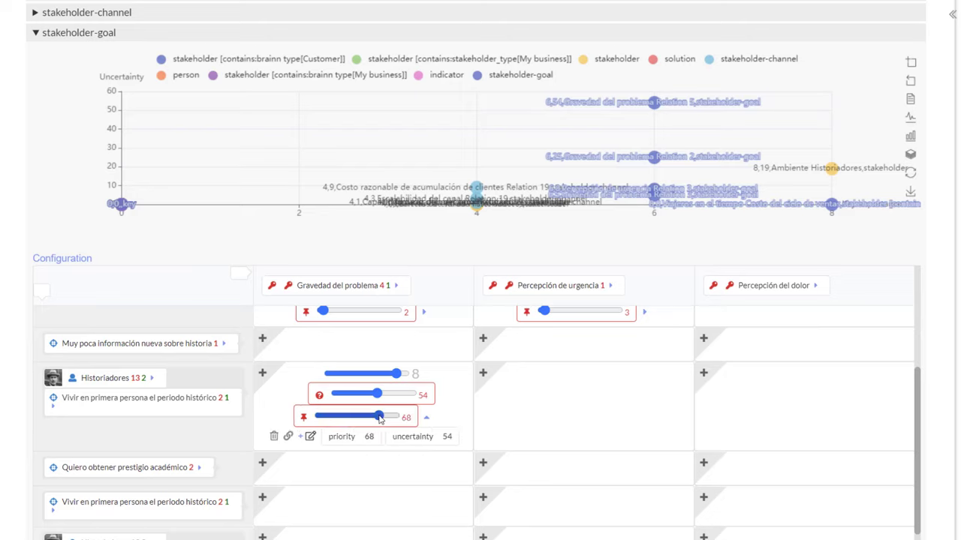
pyautogui.moveTo(379, 418); pyautogui.dragTo(380, 418)
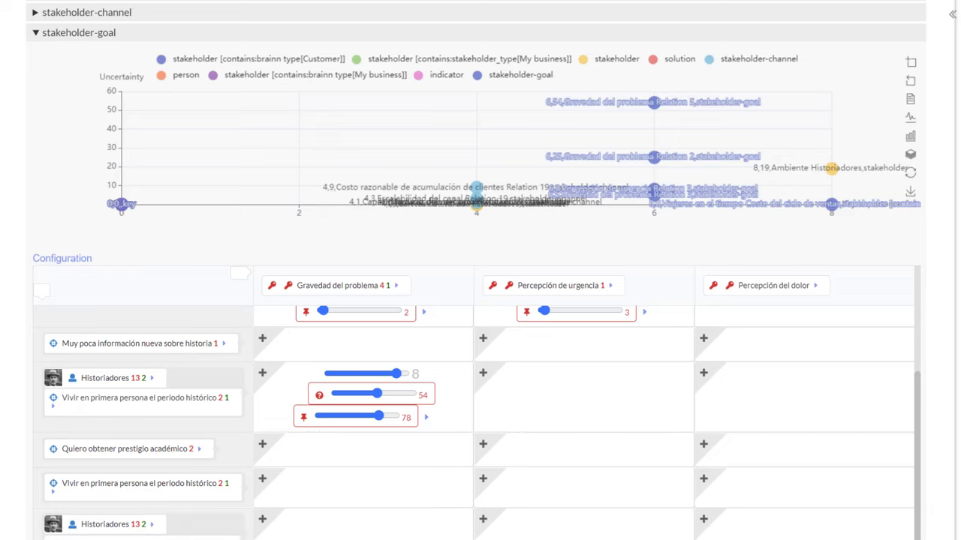
# Rate Percepción de urgencia for the same Historiadores goal with weight 3, uncertainty 91 and priority 88
pyautogui.click(483, 374)
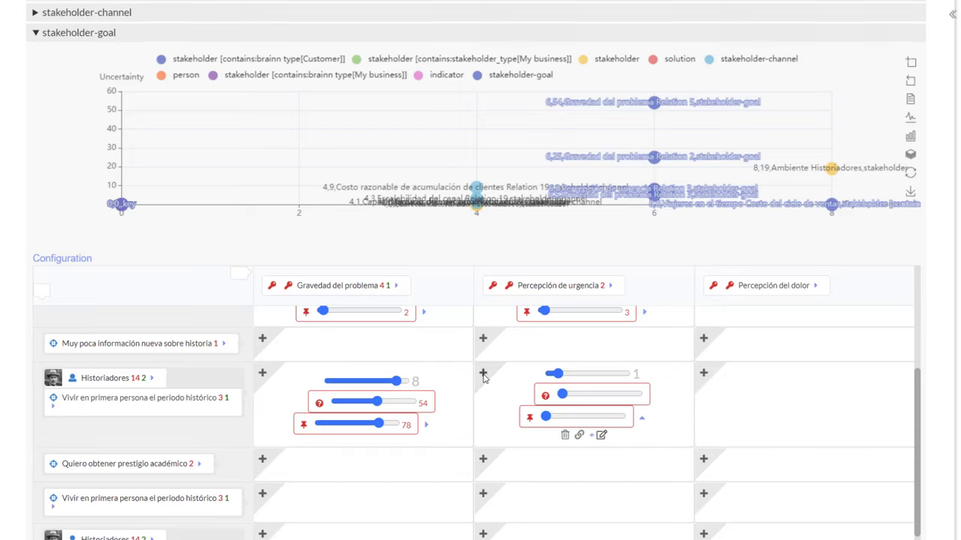
pyautogui.click(574, 374)
pyautogui.click(625, 395)
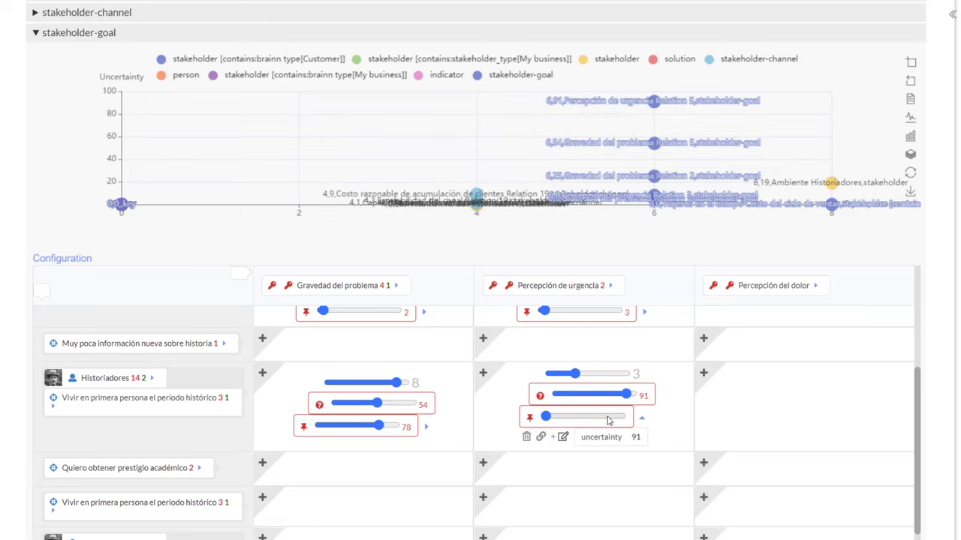
pyautogui.click(608, 420)
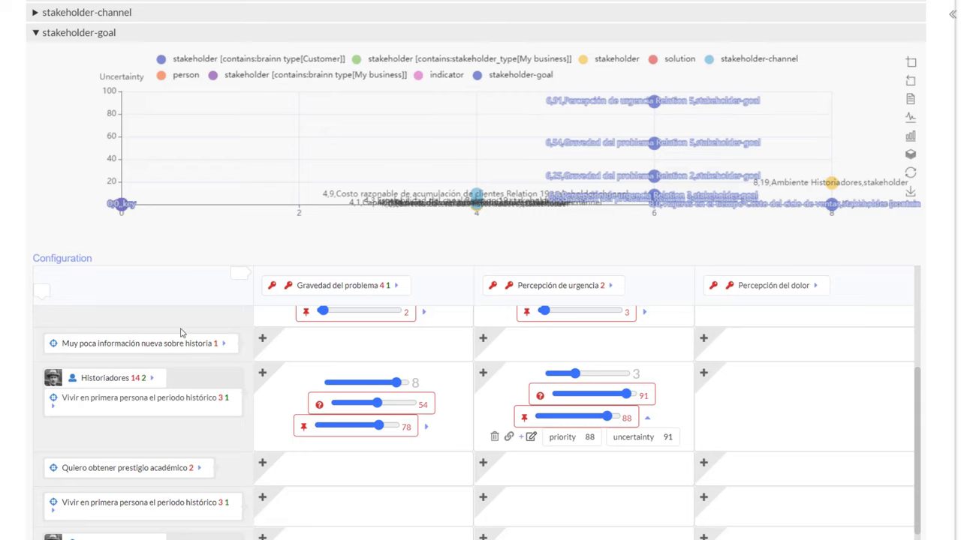
# Rate Percepción del dolor for the same Historiadores goal with weight 6, uncertainty 41 and priority 24, and review the Analysis table
pyautogui.click(703, 375)
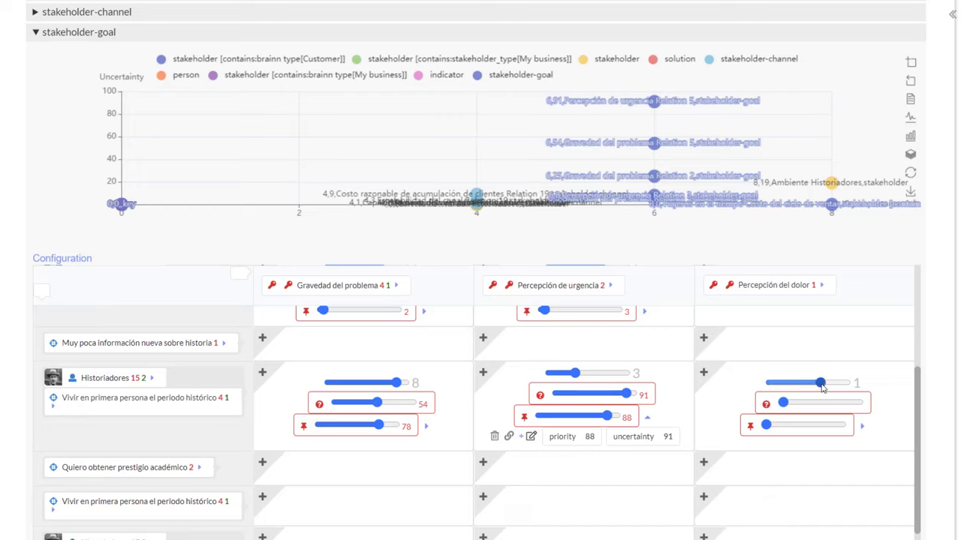
pyautogui.click(821, 384)
pyautogui.click(809, 405)
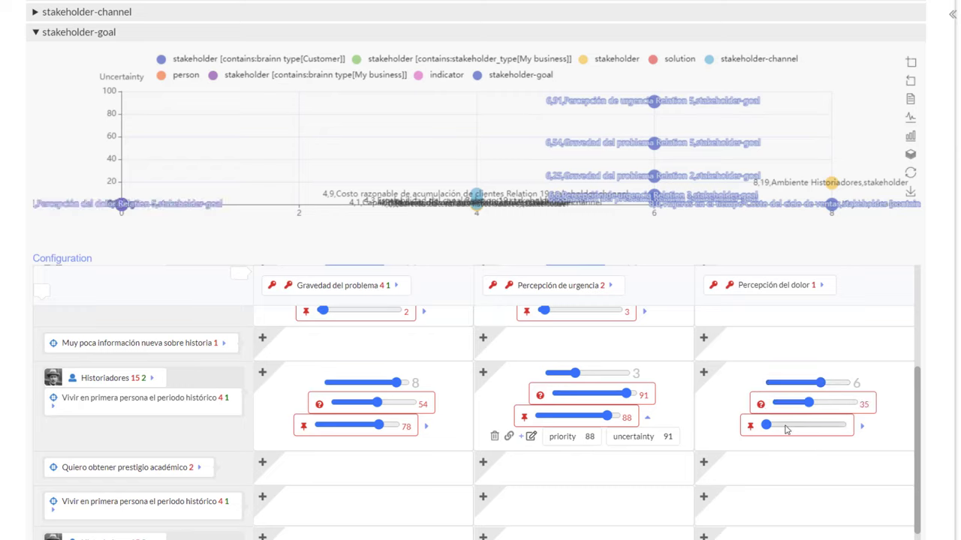
pyautogui.click(785, 426)
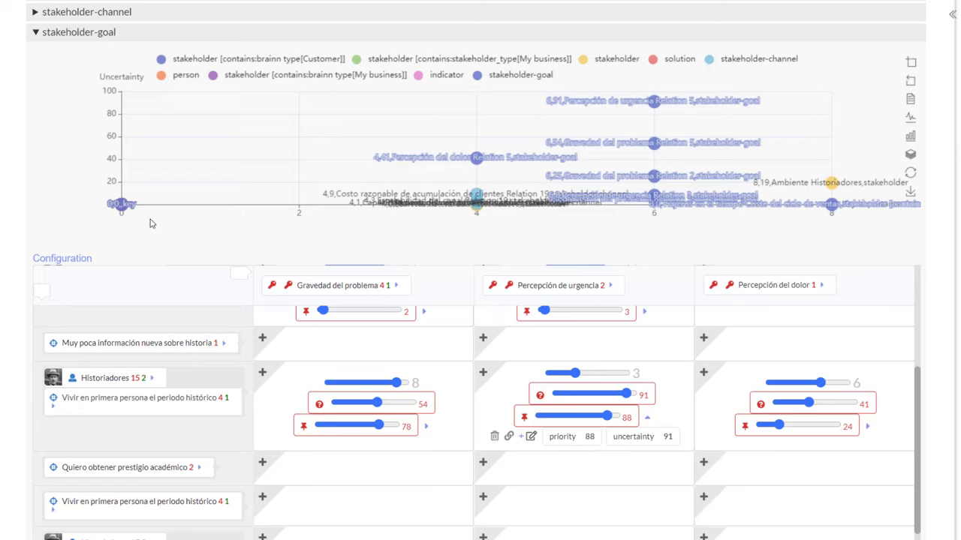
pyautogui.scroll(-5, 128, 182)
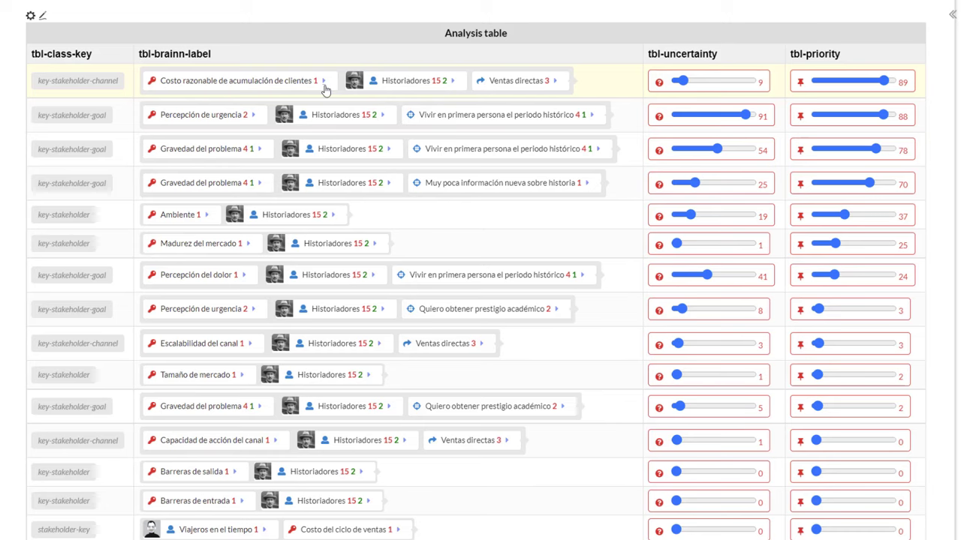
pyautogui.scroll(5, 321, 88)
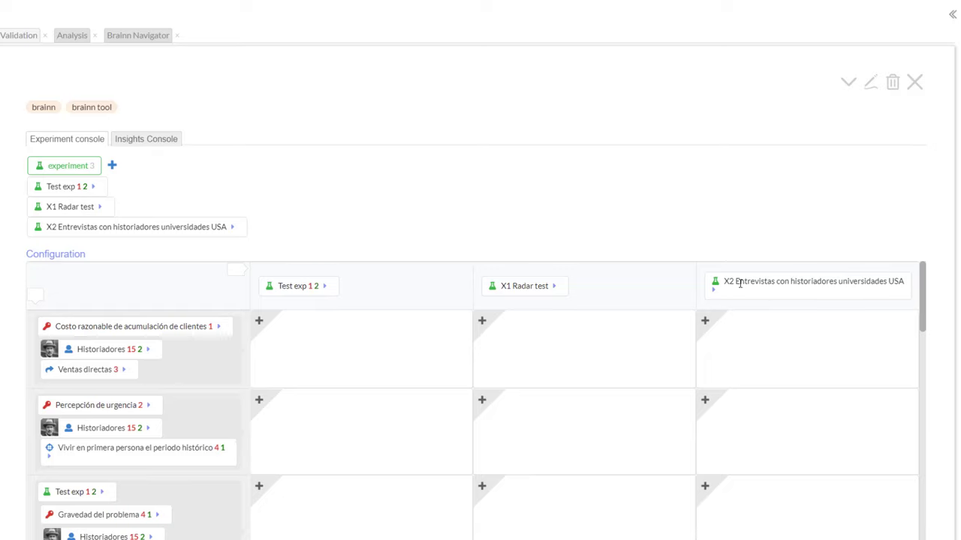
# Link experiment X2 Entrevistas con historiadores universidades USA to Costo razonable de acumulación de clientes for Historiadores' Ventas directas with weight 9
pyautogui.moveTo(736, 282); pyautogui.dragTo(906, 286)
pyautogui.scroll(-3, 682, 333)
pyautogui.scroll(3, 684, 332)
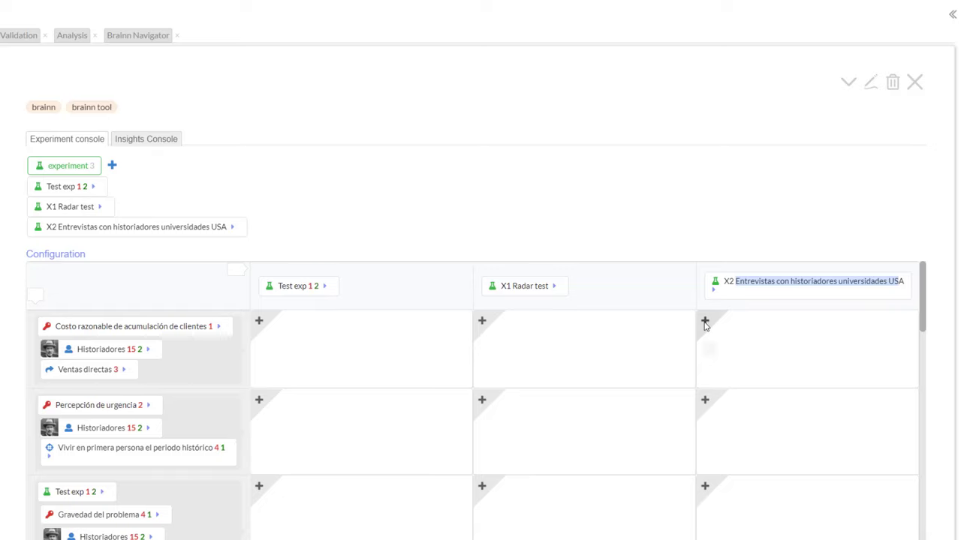
pyautogui.click(704, 322)
pyautogui.click(841, 345)
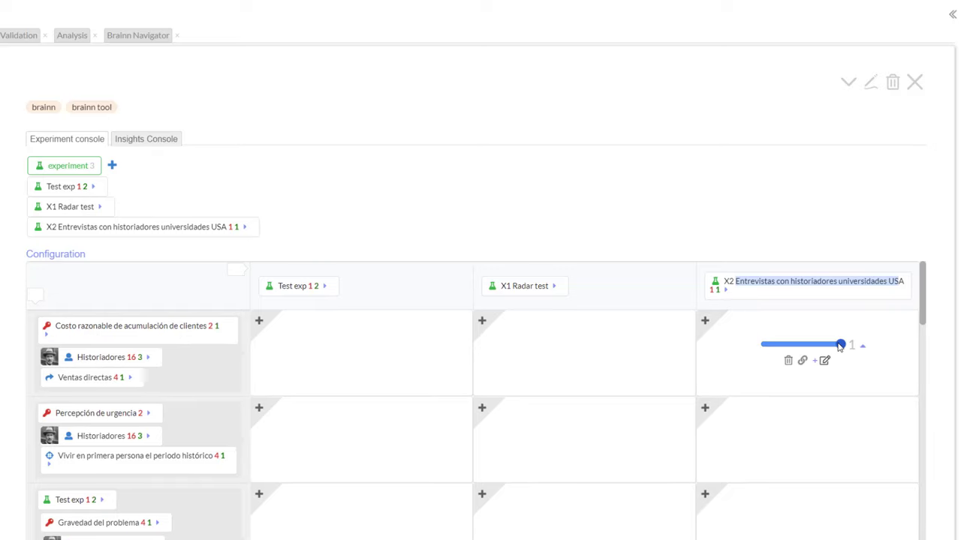
# Link experiment X2 to Percepción de urgencia with weight 6 and Gravedad del problema with weight 3 for Historiadores' goal "Vivir en primera persona el periodo histórico"
pyautogui.click(705, 409)
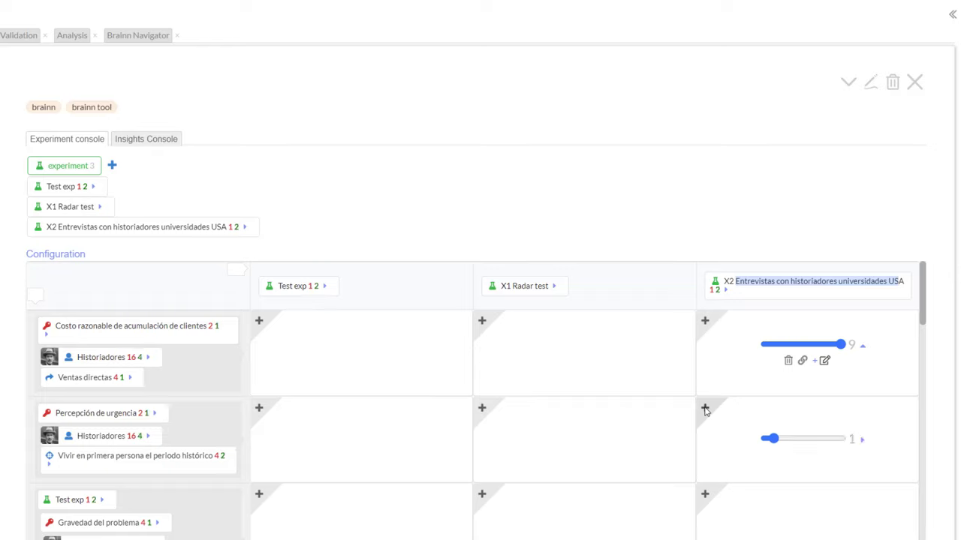
pyautogui.click(815, 440)
pyautogui.scroll(-2, 811, 442)
pyautogui.scroll(-1, 810, 443)
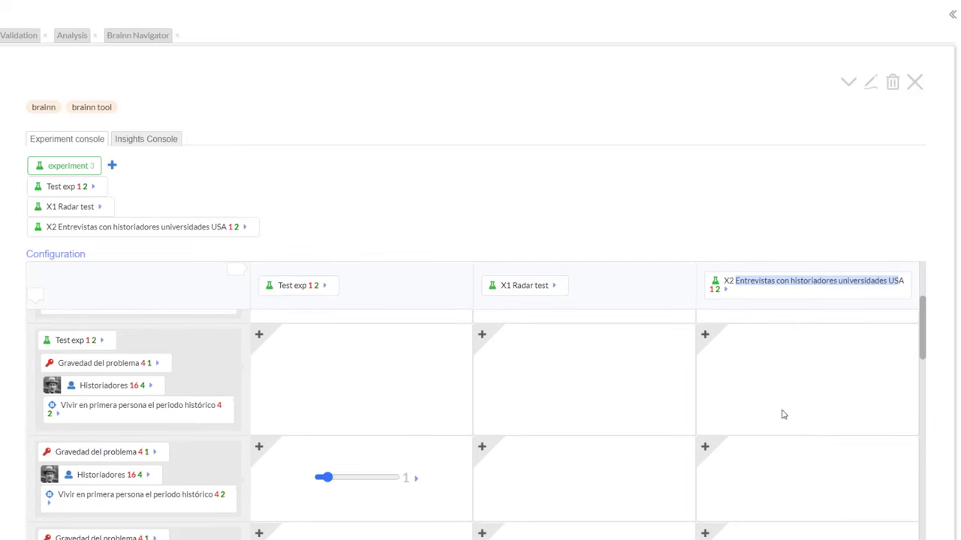
pyautogui.click(706, 341)
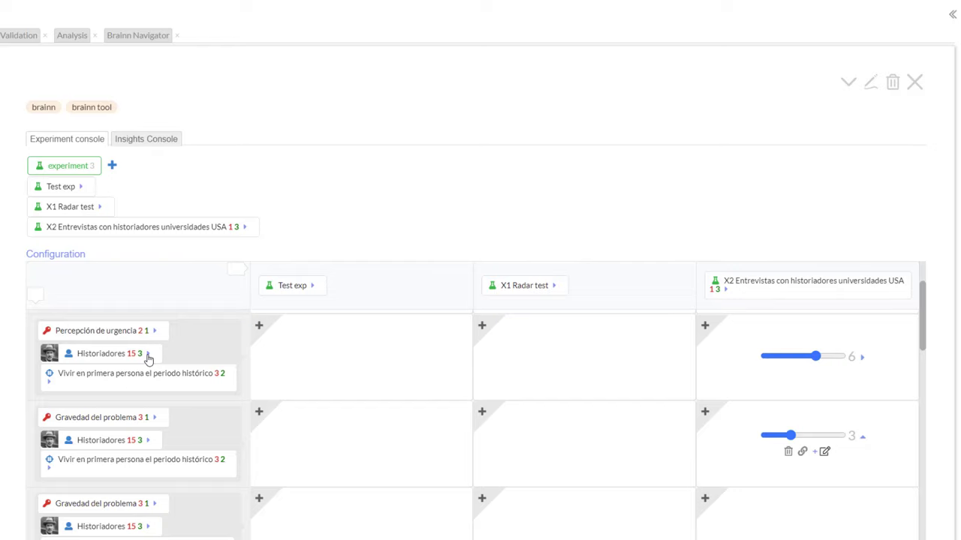
# Review the keys related to the Historiadores stakeholder from its Percepción de urgencia row and close the list
pyautogui.click(147, 355)
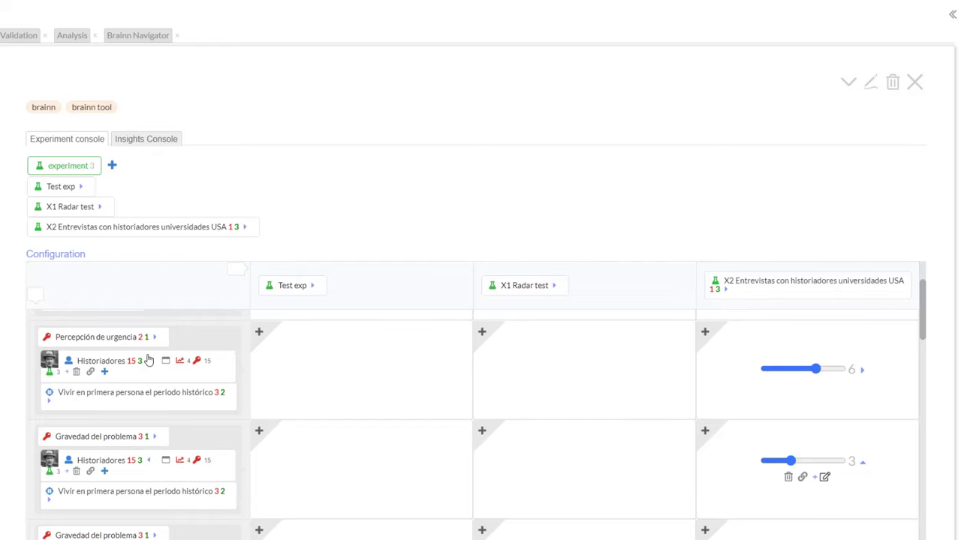
pyautogui.click(197, 362)
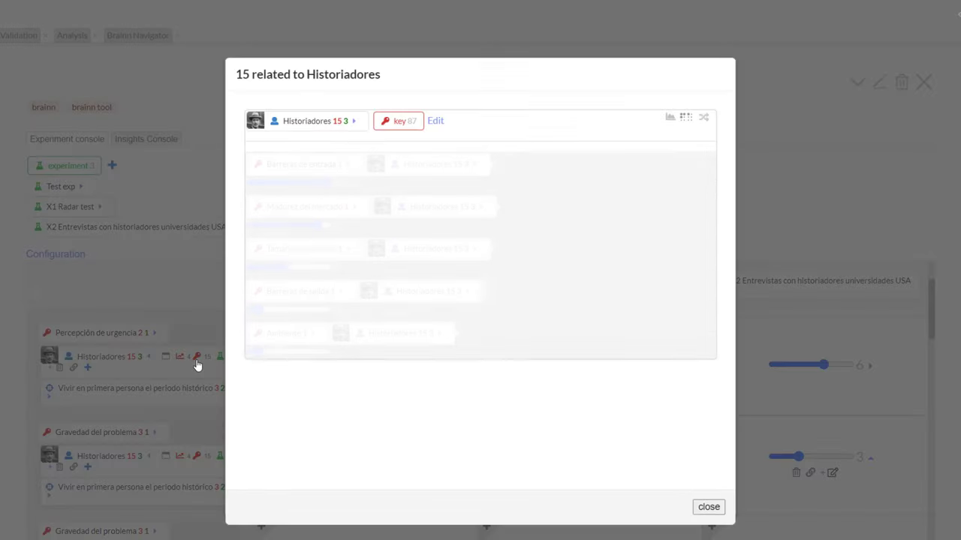
pyautogui.click(709, 507)
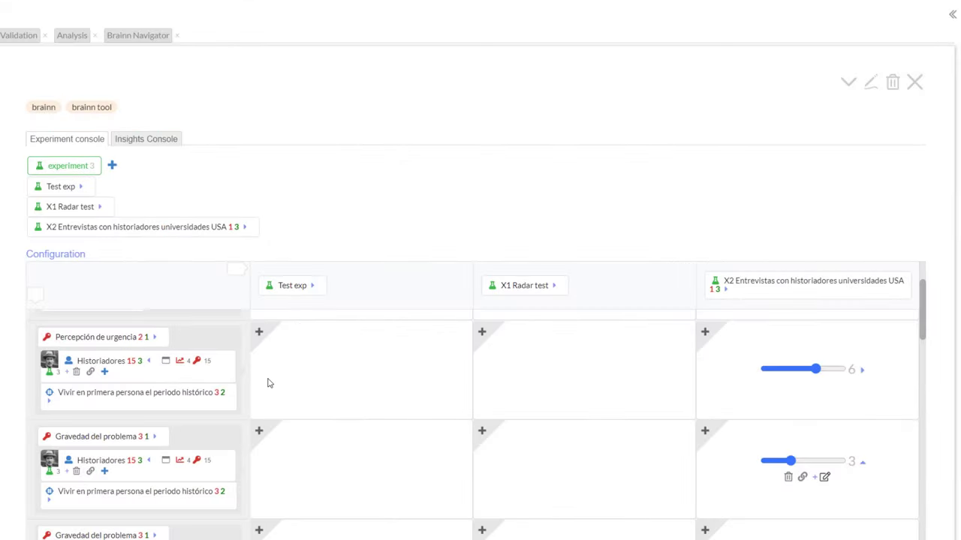